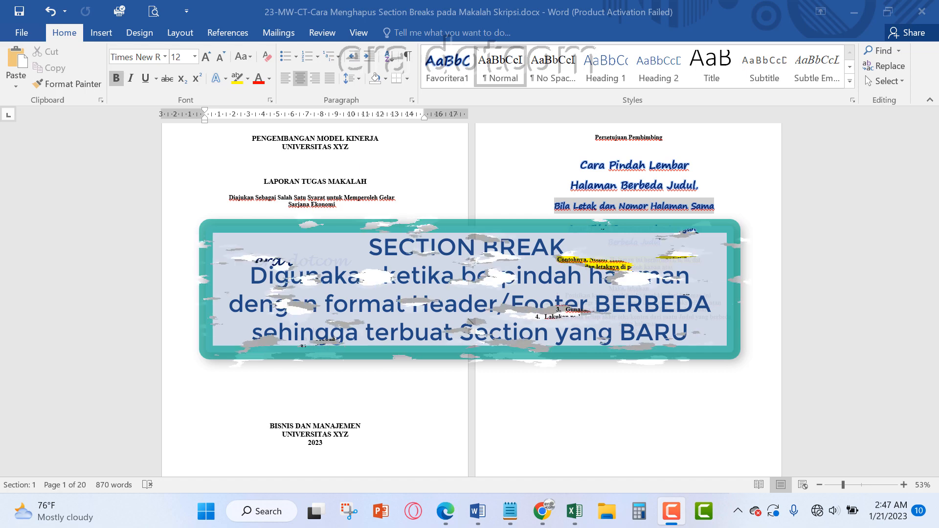
Open the page headers and examine the section labels and page numbers from the cover through BAB I
scroll(450, 326, "down", 3)
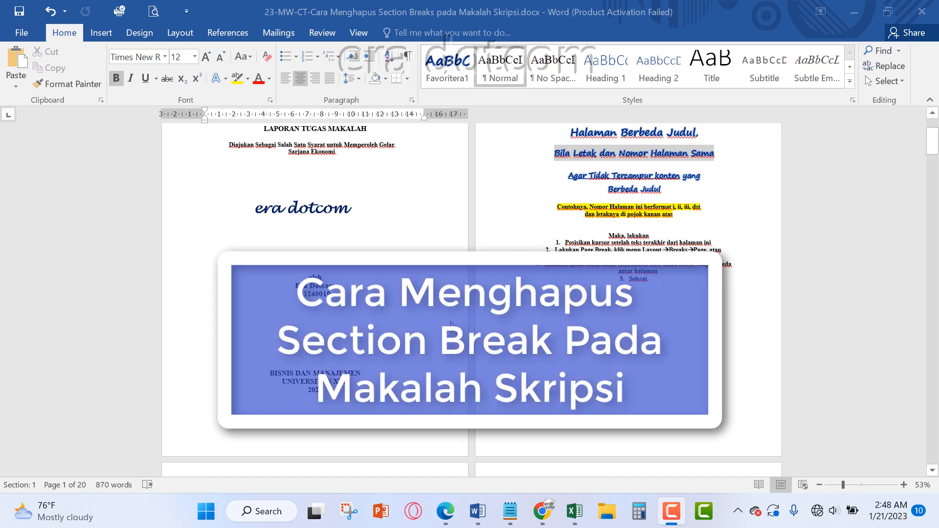
scroll(450, 326, "down", 8)
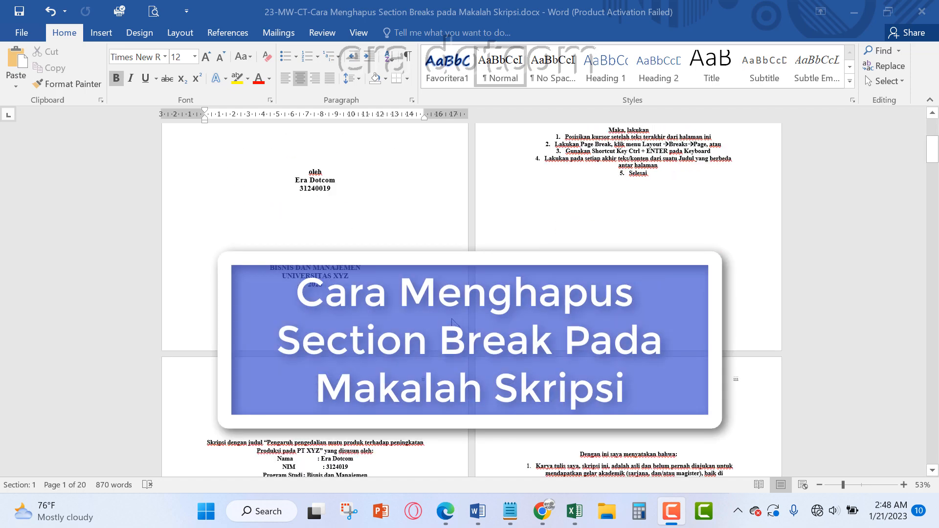
scroll(355, 159, "up", 10)
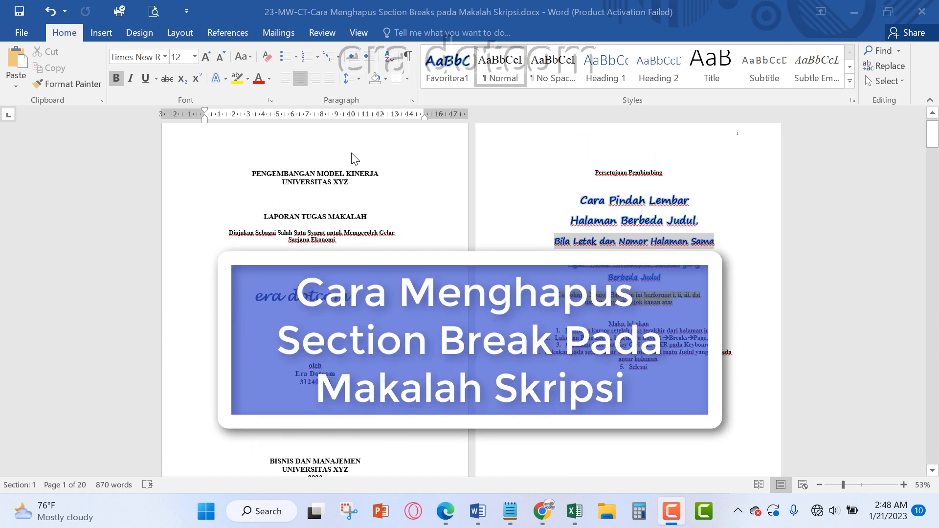
double_click(354, 159)
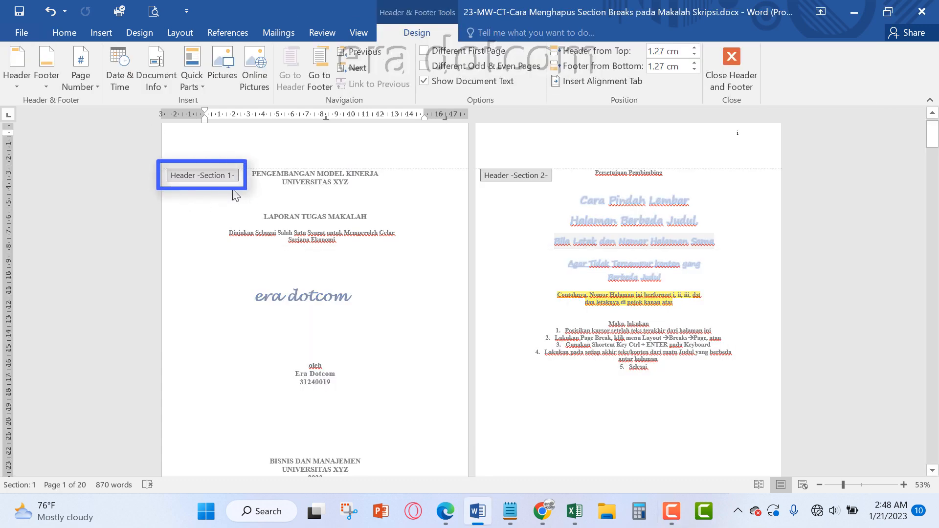
scroll(389, 255, "down", 5)
scroll(385, 256, "up", 3)
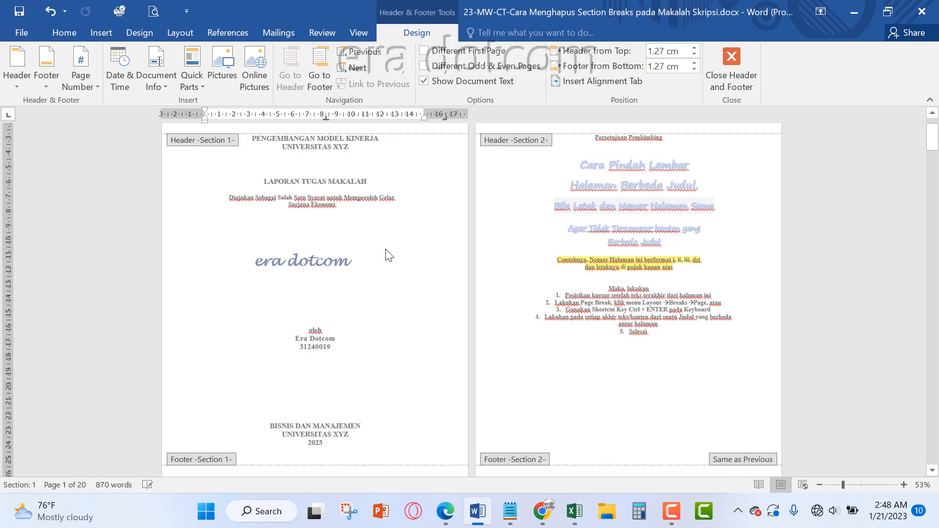
scroll(655, 278, "up", 2)
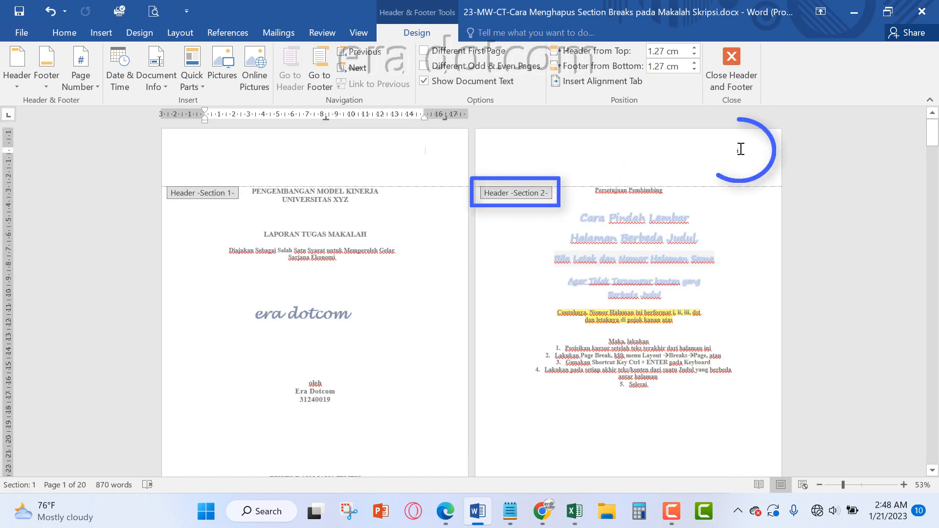
scroll(625, 307, "down", 10)
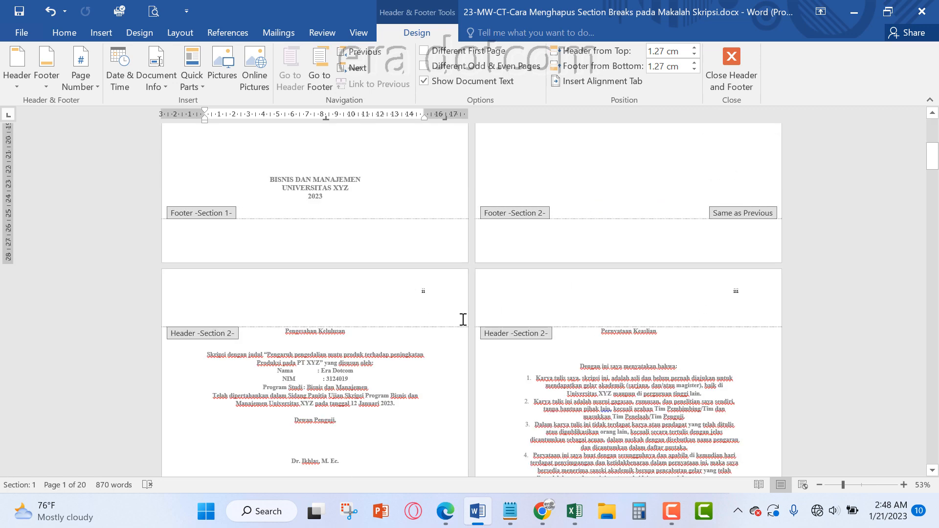
scroll(720, 327, "down", 8)
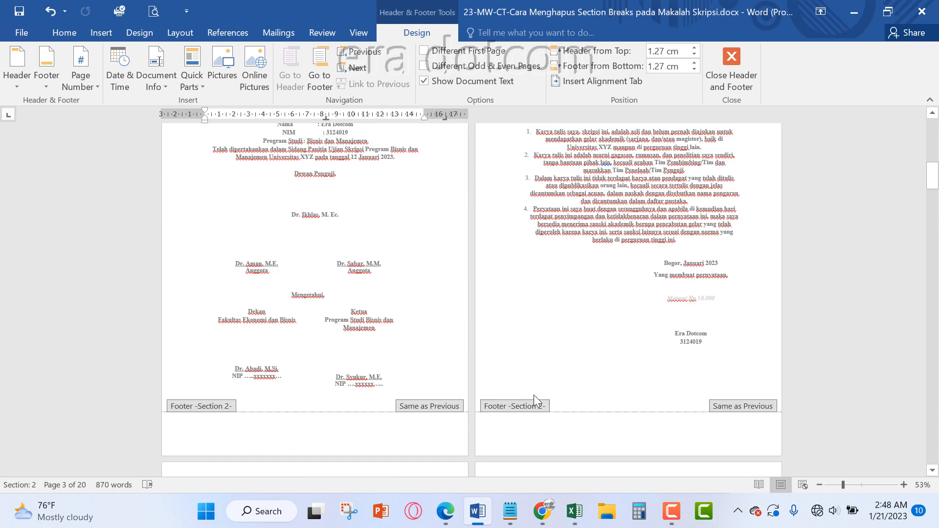
scroll(582, 386, "down", 10)
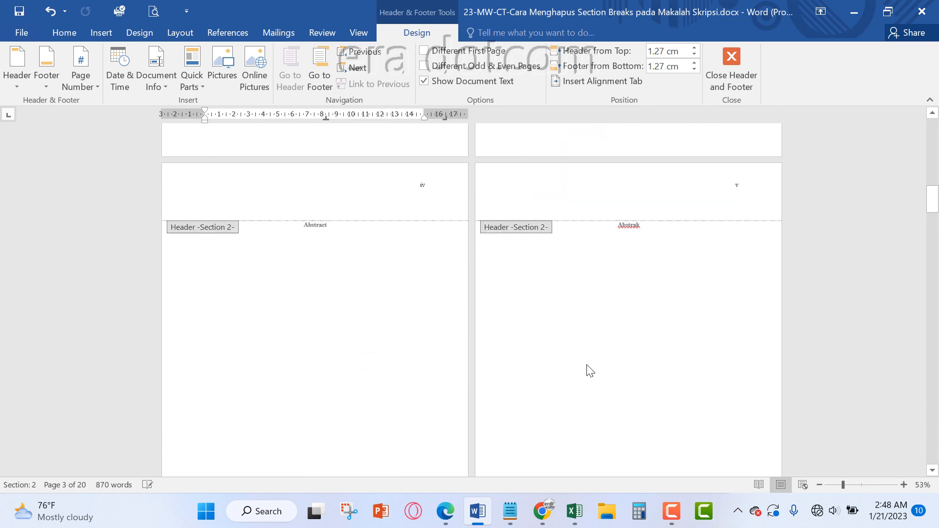
scroll(331, 407, "down", 20)
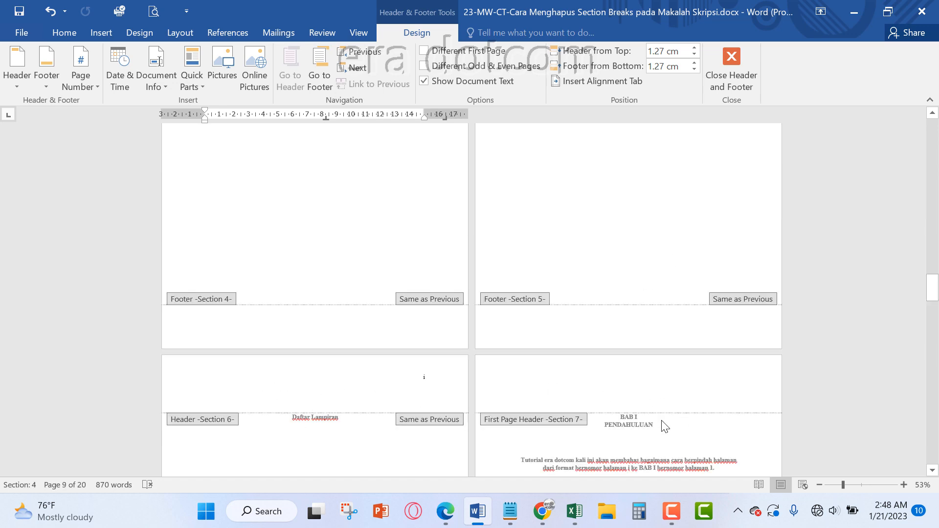
scroll(634, 413, "down", 5)
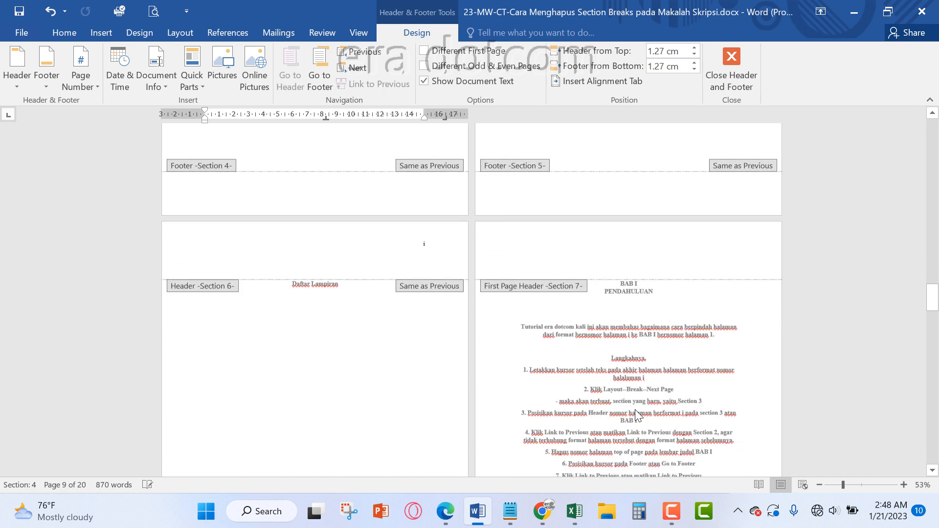
Review the header sections and page numbering on the Kata Pengantar, Daftar Isi, Daftar Tabel, Daftar Gambar and Daftar Lampiran pages
scroll(373, 303, "up", 2)
scroll(373, 303, "up", 3)
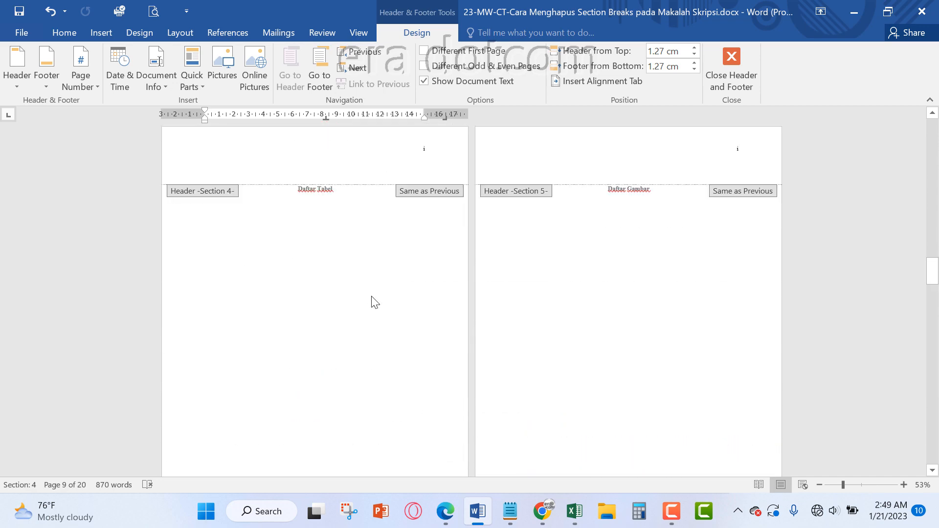
scroll(372, 297, "up", 1)
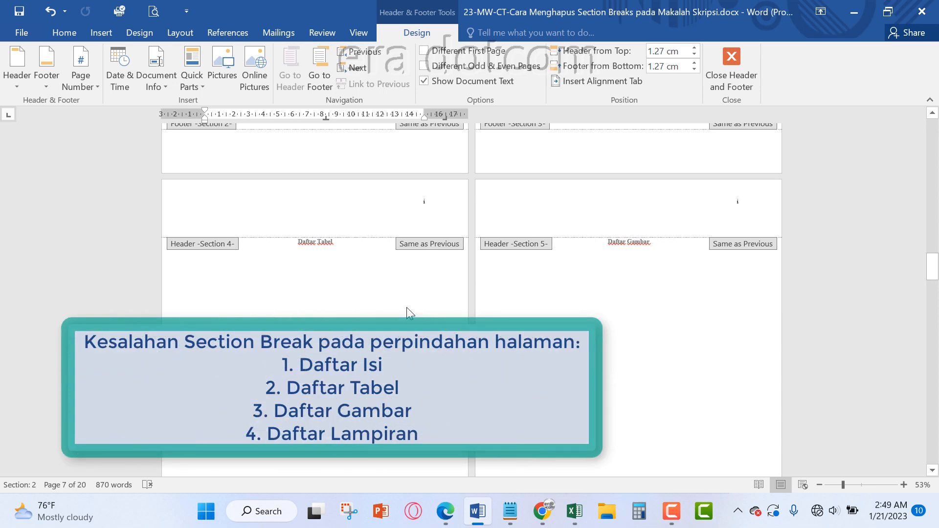
scroll(406, 307, "up", 8)
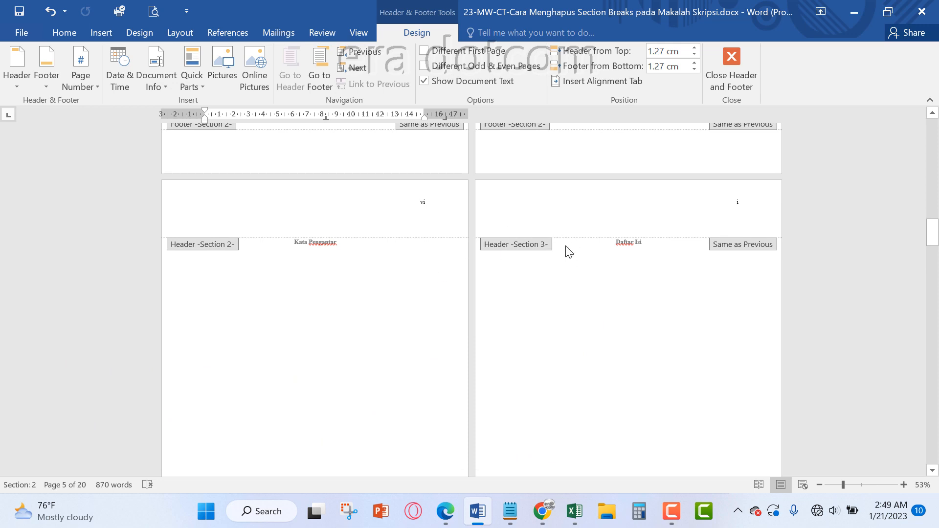
scroll(569, 334, "down", 3)
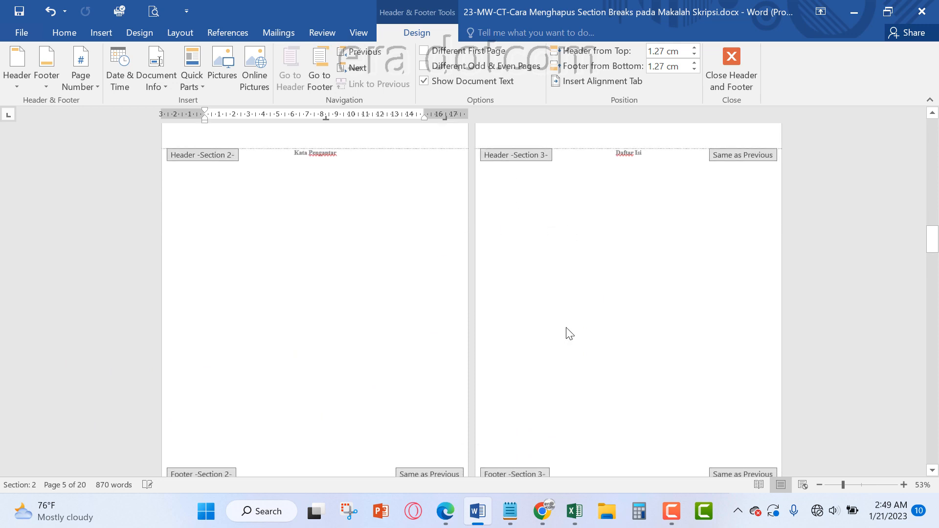
scroll(568, 334, "down", 18)
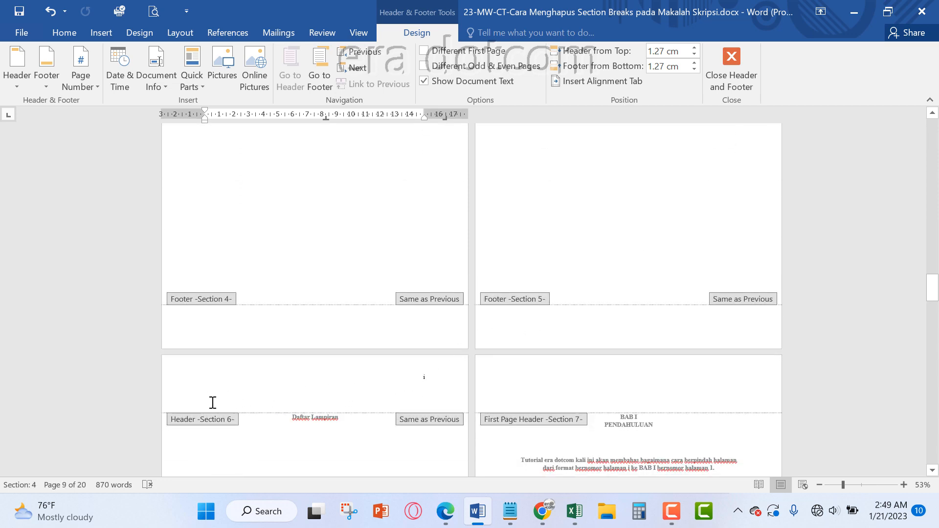
scroll(525, 358, "up", 5)
scroll(525, 358, "up", 2)
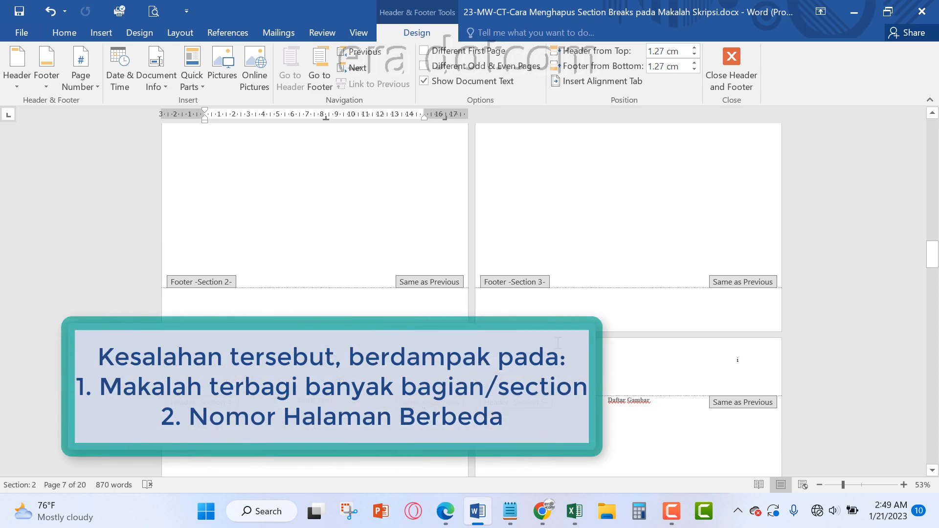
scroll(559, 343, "up", 4)
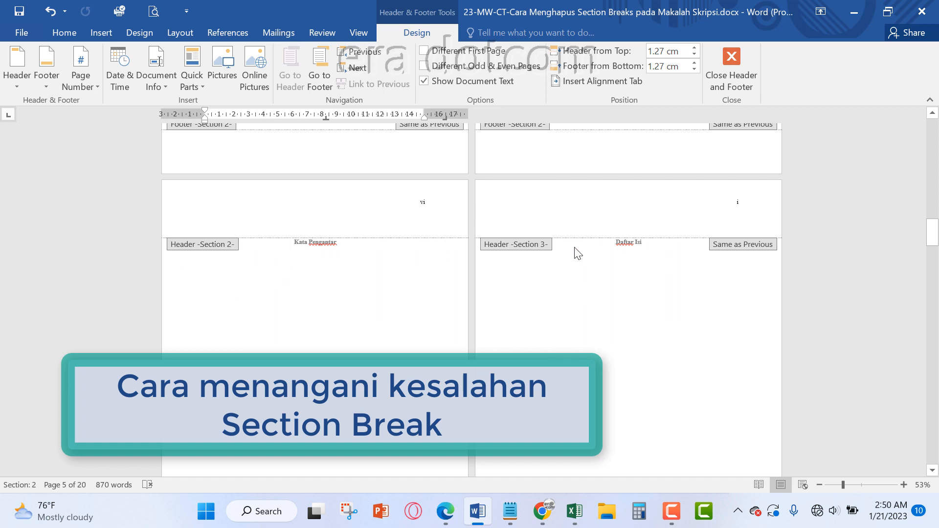
scroll(333, 278, "up", 1)
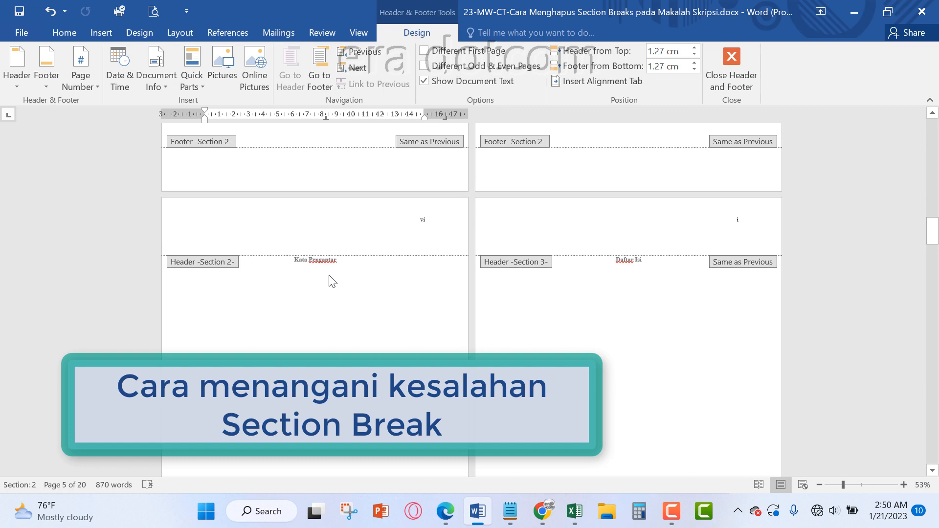
Show the hidden formatting marks and compare the break types on the Abstract, Abstrak, Kata Pengantar and Daftar pages
left_click(64, 32)
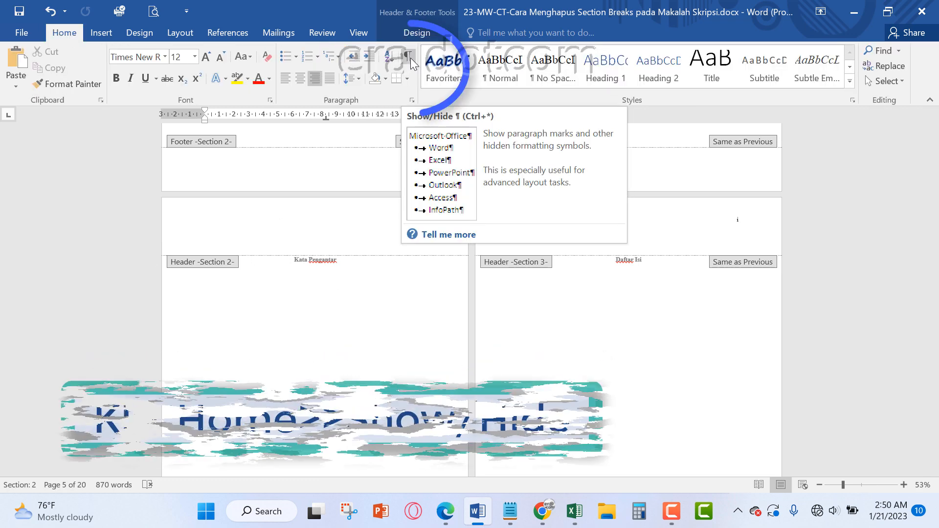
left_click(411, 60)
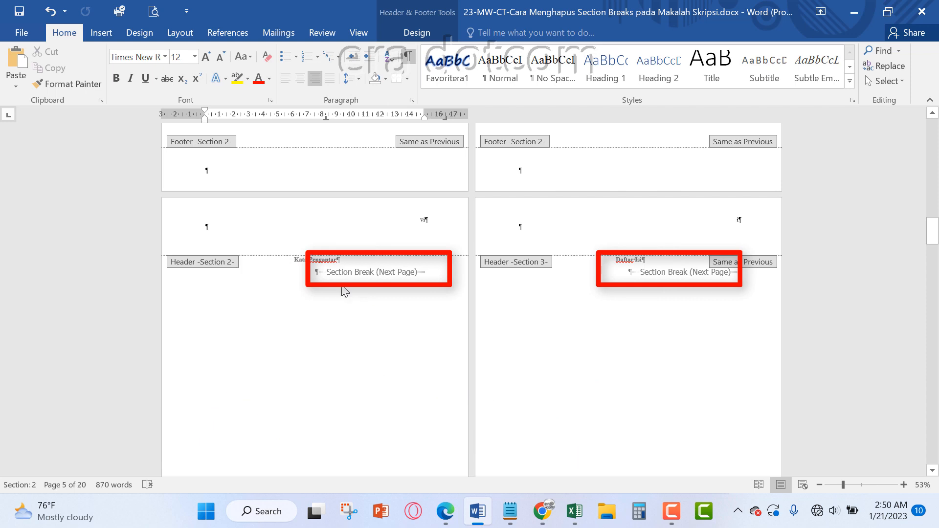
scroll(381, 305, "up", 10)
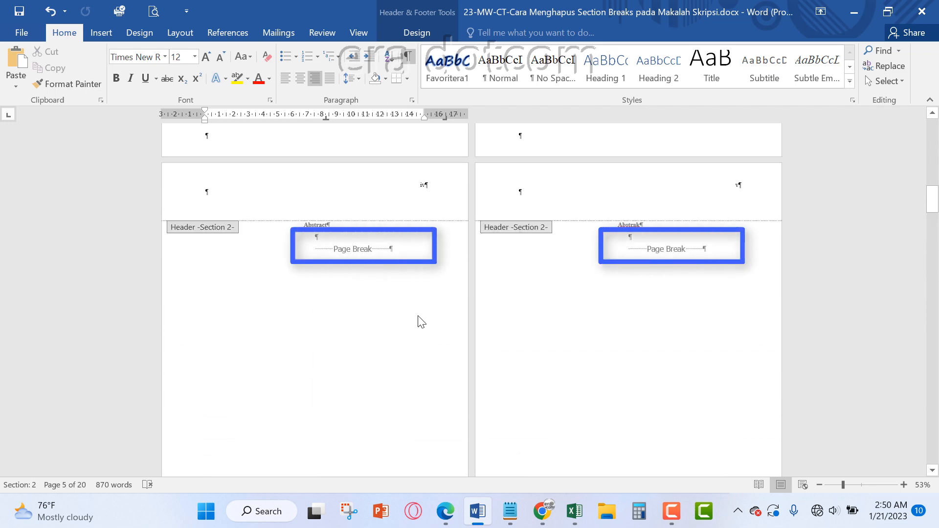
scroll(421, 321, "down", 5)
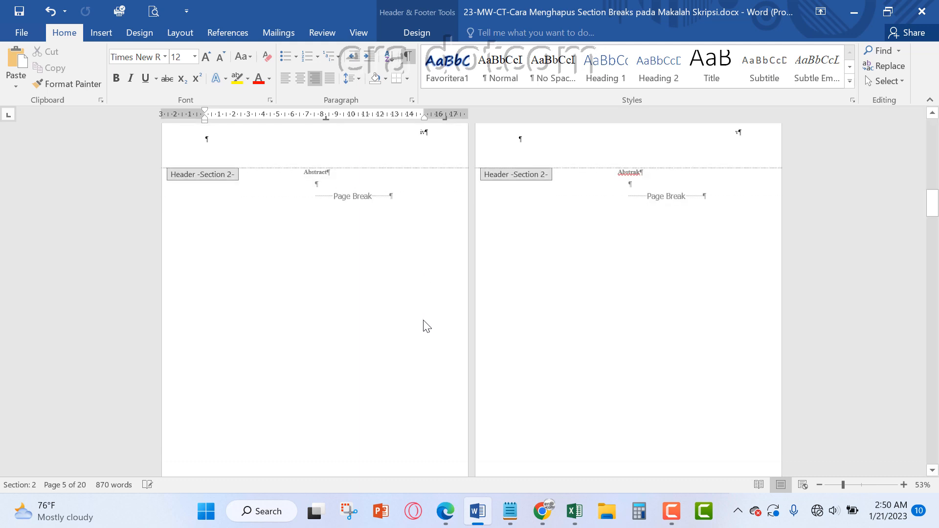
scroll(453, 389, "down", 3)
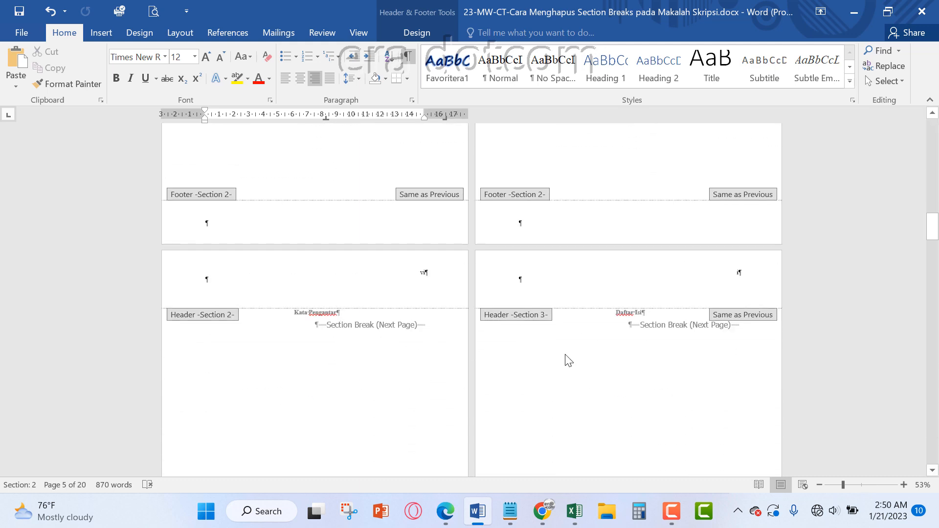
scroll(579, 410, "down", 1)
scroll(580, 409, "down", 12)
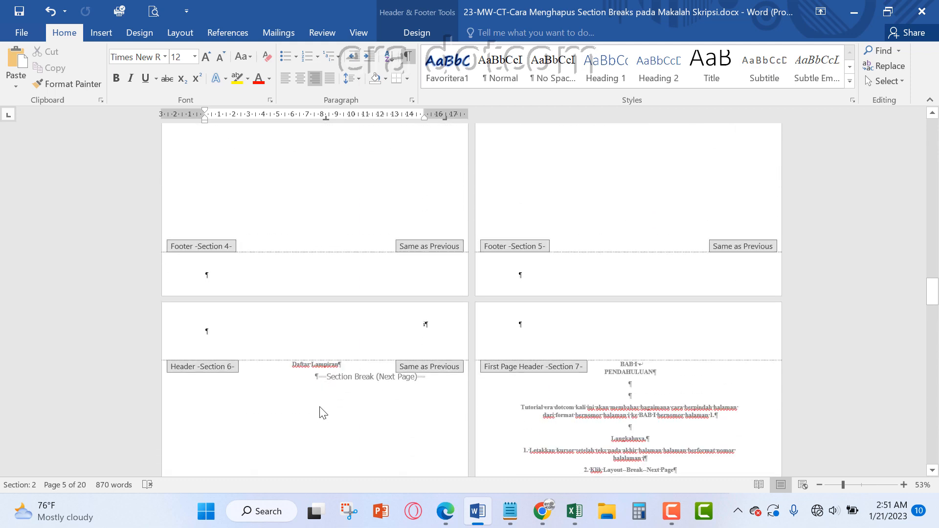
scroll(409, 367, "up", 12)
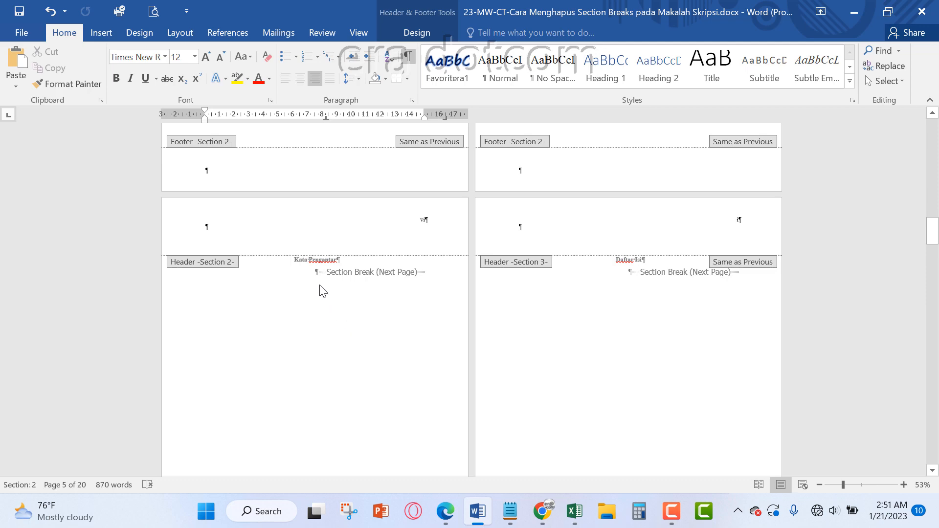
Leave header editing and replace the next-page section break below Kata Pengantar with a page break
double_click(332, 260)
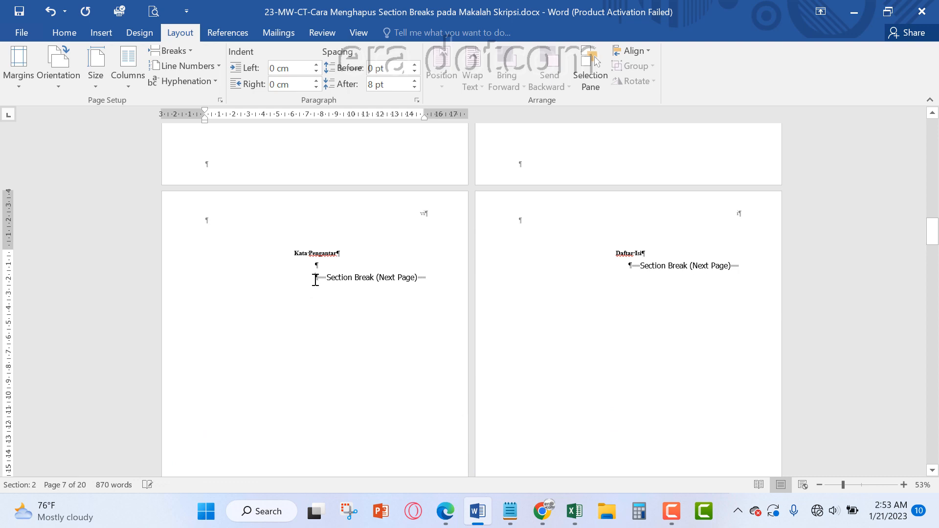
left_click(186, 285)
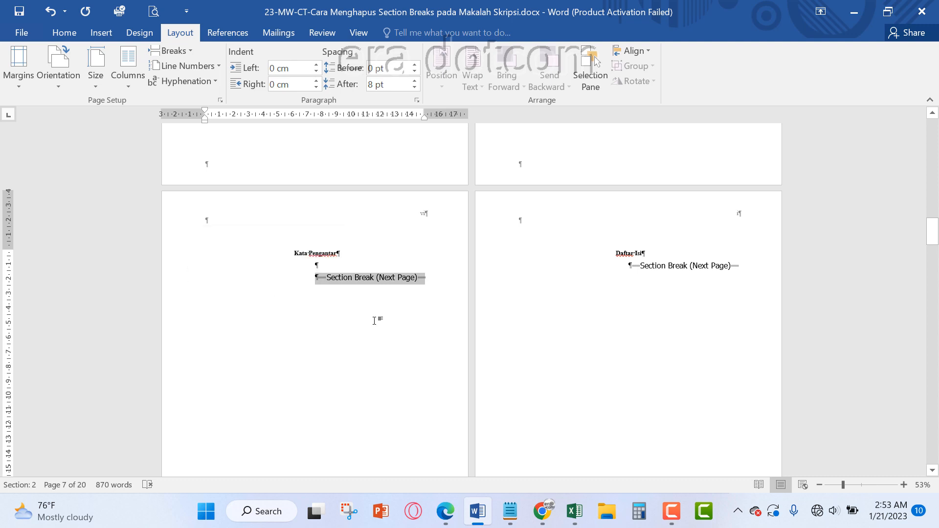
key("Delete")
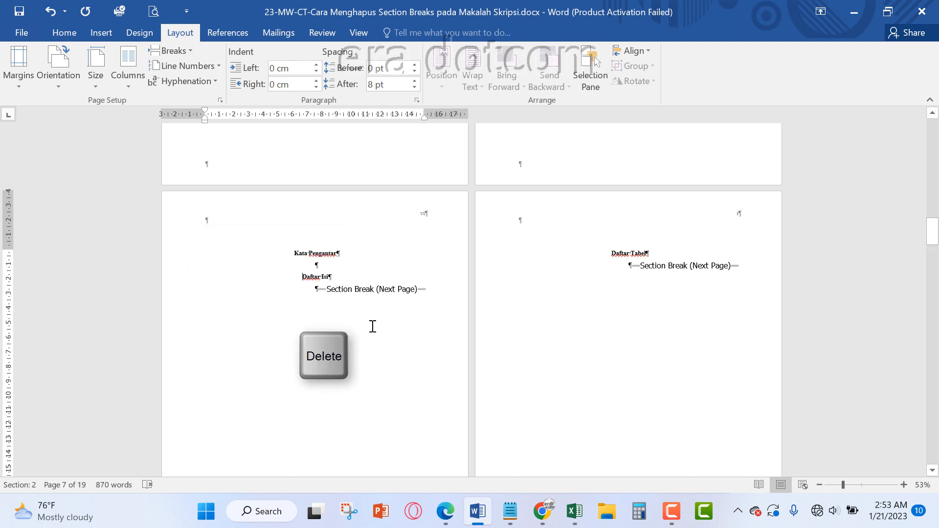
left_click(172, 54)
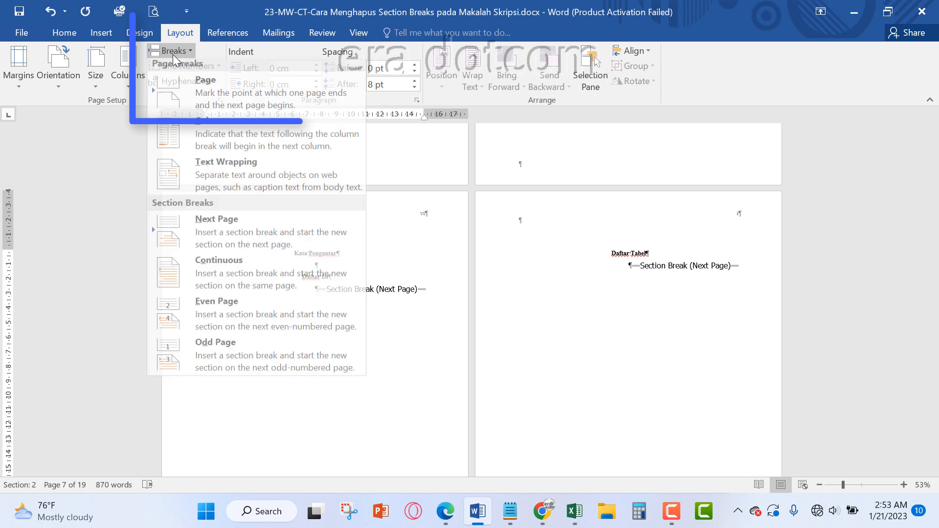
left_click(203, 90)
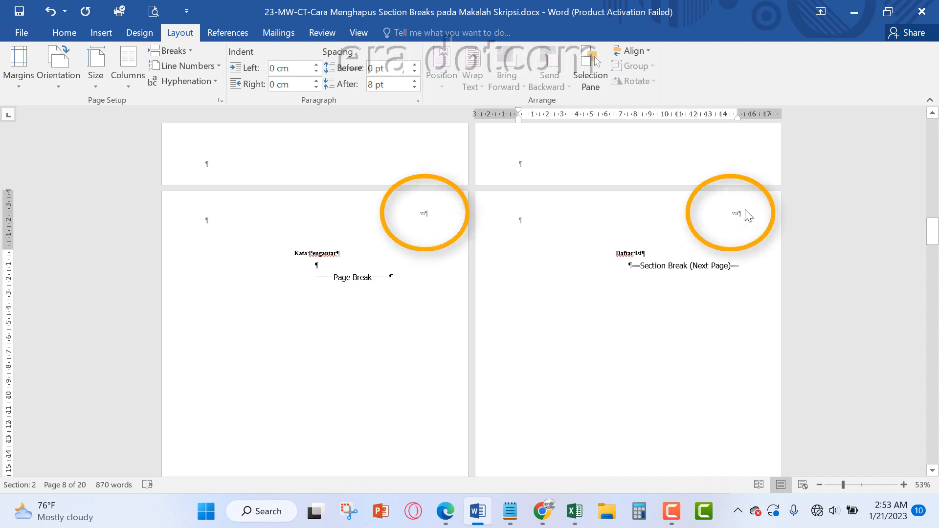
Check the header page numbers on the Kata Pengantar and Daftar Isi pages, then return to the body text
double_click(424, 213)
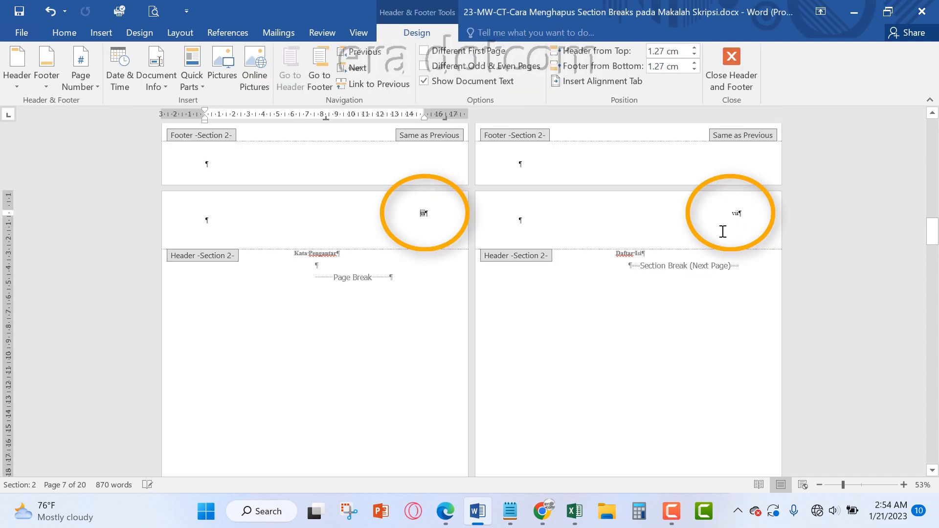
left_click(740, 209)
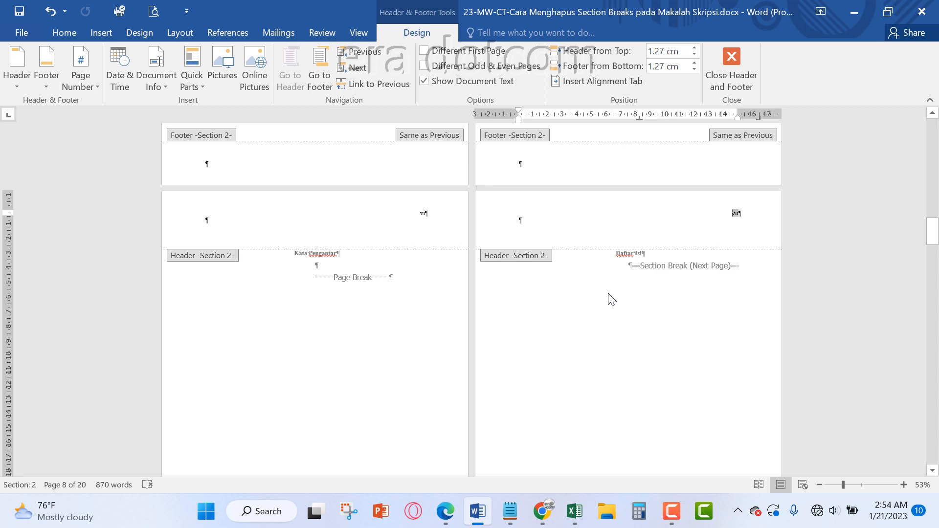
double_click(402, 289)
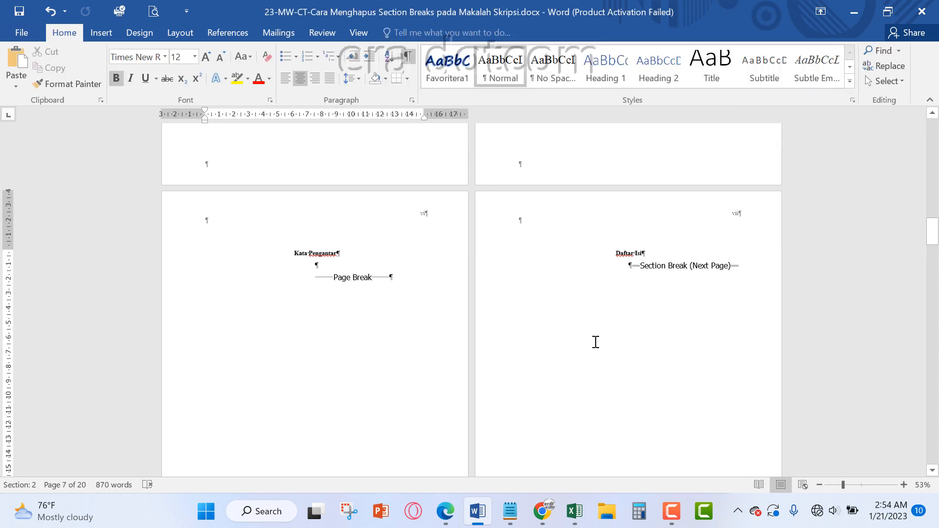
scroll(594, 339, "down", 5)
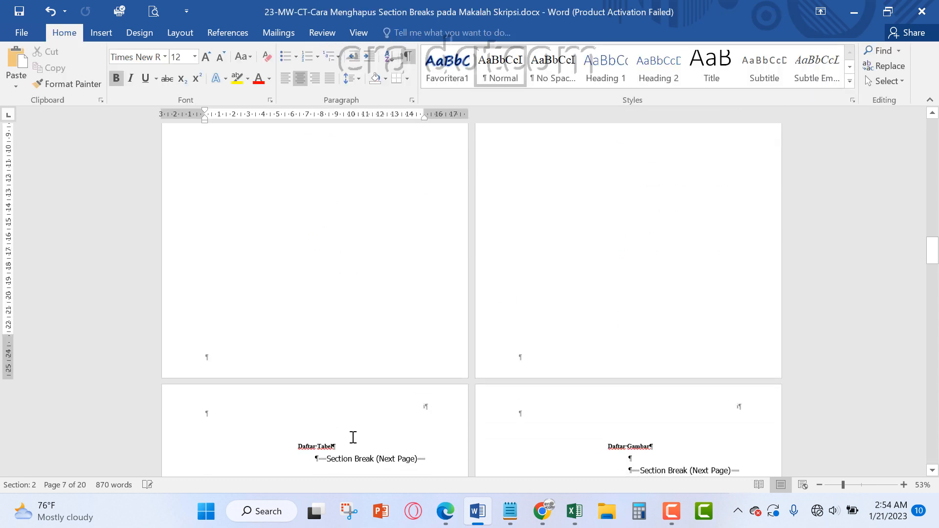
Replace the next-page section break below Daftar Isi with a page break
scroll(667, 256, "up", 5)
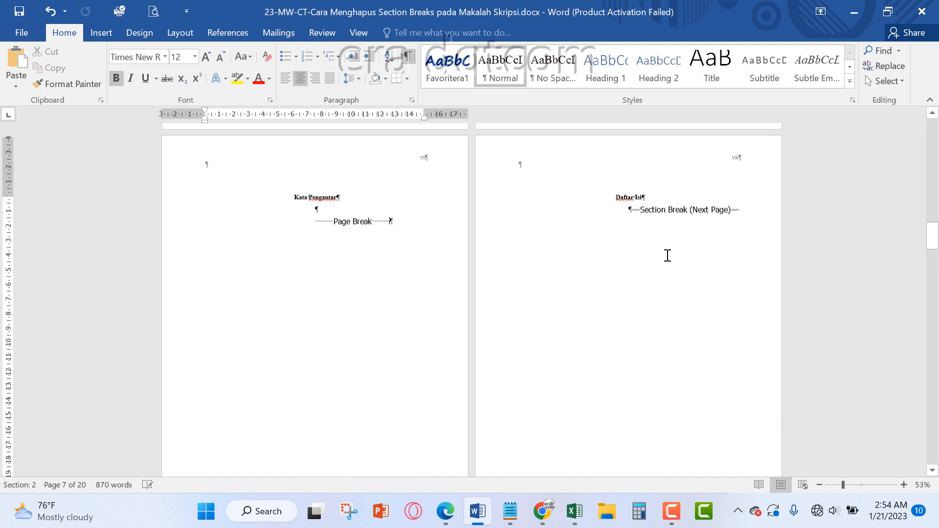
left_click(630, 214)
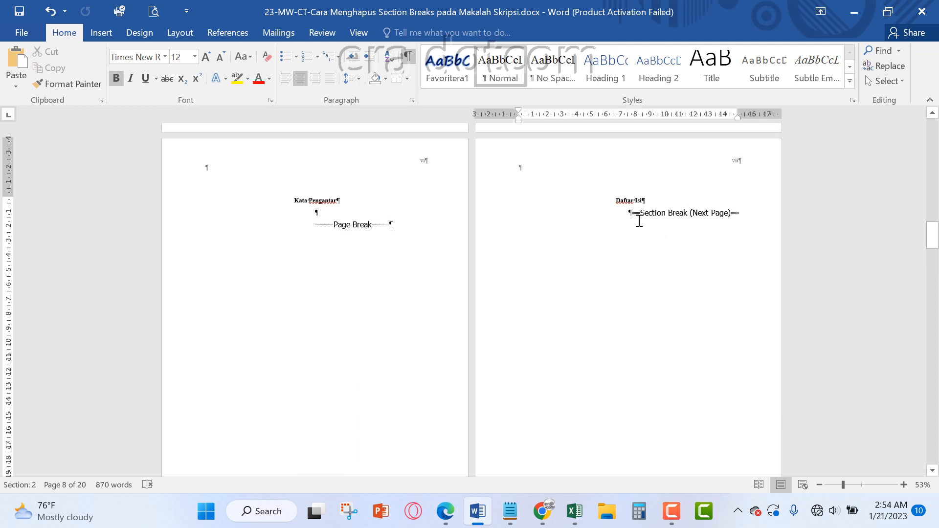
key("Delete")
left_click(180, 33)
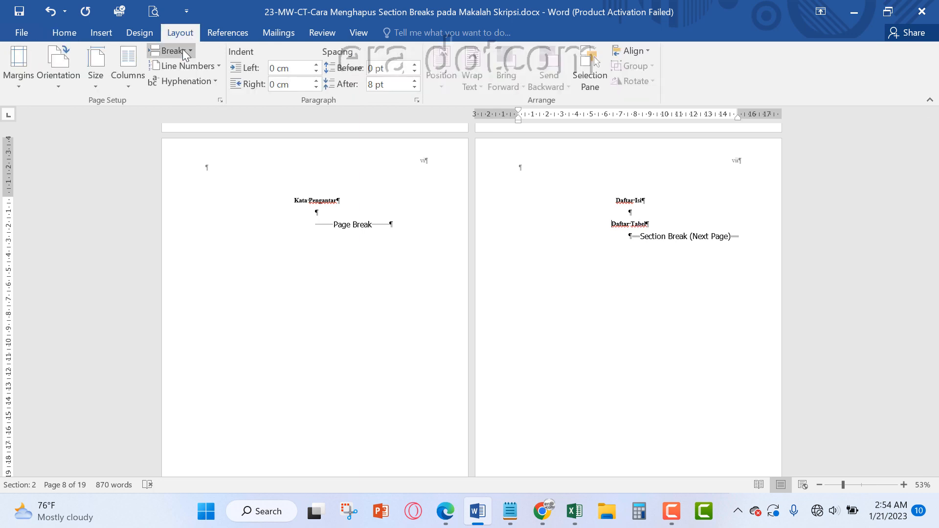
left_click(185, 51)
left_click(202, 91)
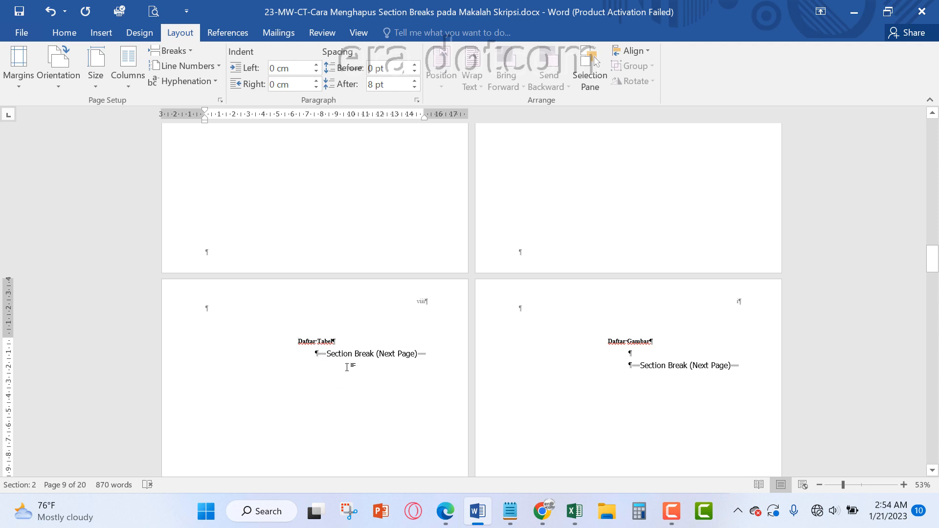
Delete the next-page section break below Daftar Tabel and insert a page break before Daftar Gambar
key("Delete")
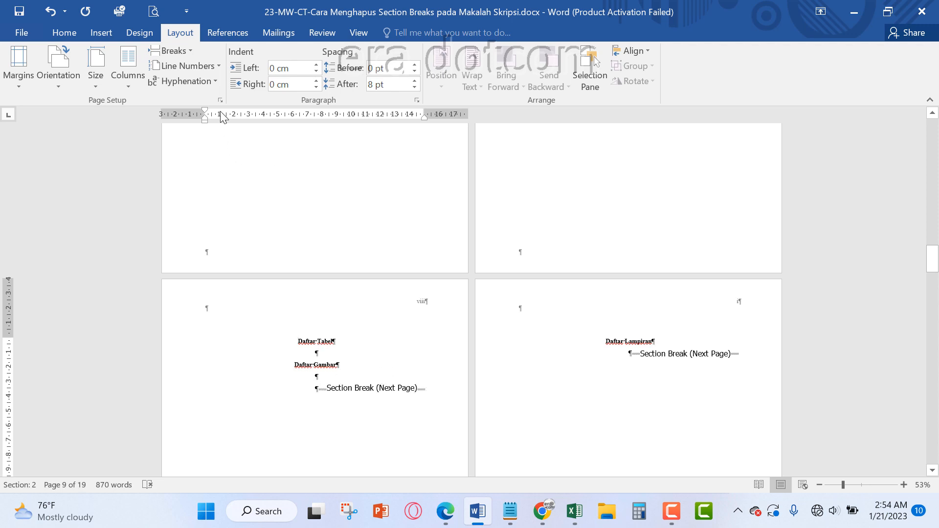
left_click(184, 51)
left_click(197, 91)
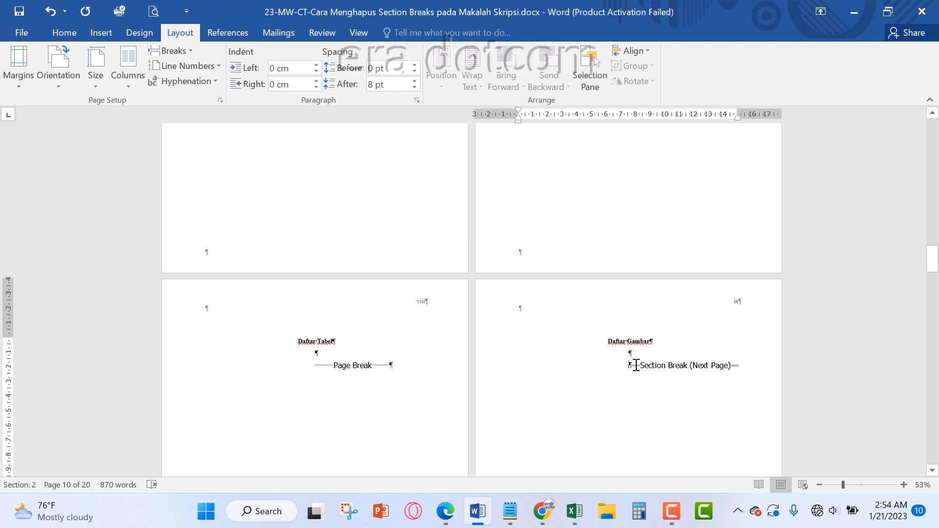
Delete the next-page section break below Daftar Gambar and insert a page break before Daftar Lampiran
key("Delete")
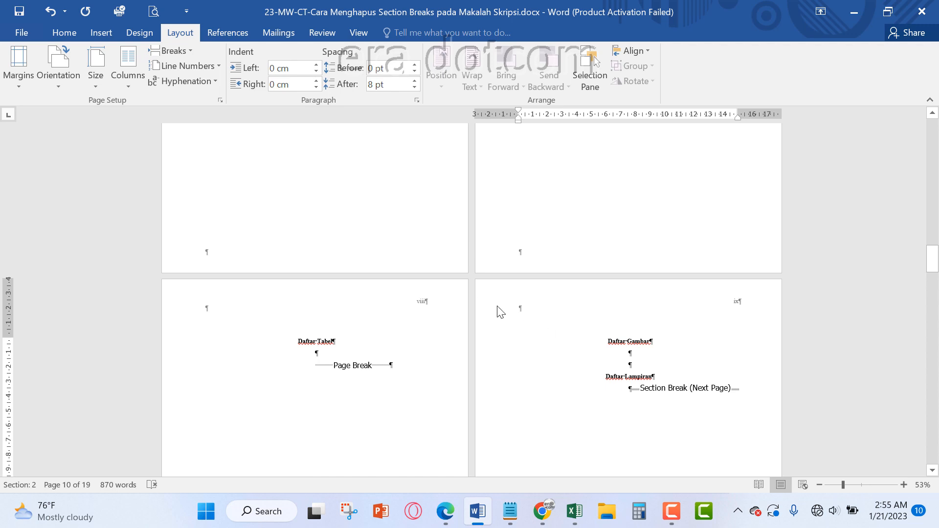
left_click(188, 54)
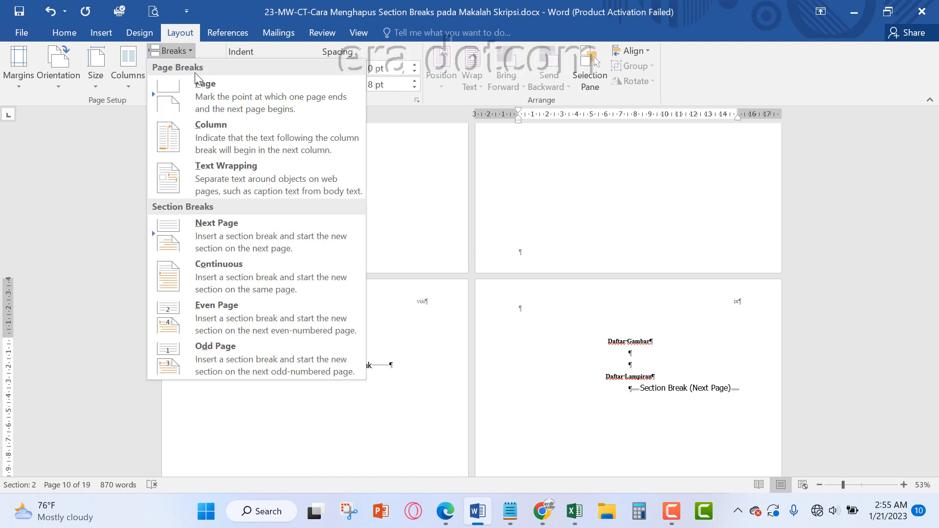
left_click(206, 87)
Open the header for editing and check the page numbers and section labels from Daftar Tabel through the start of BAB I
scroll(392, 184, "down", 3)
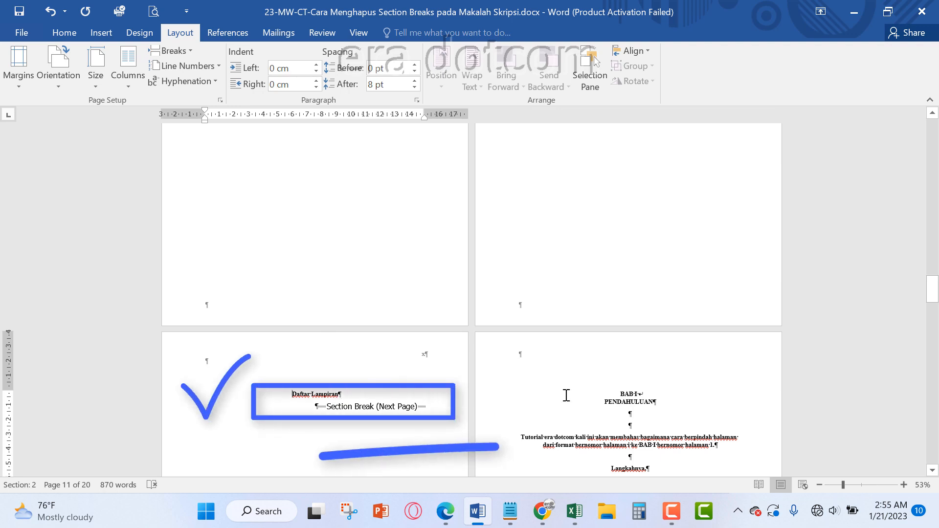
scroll(446, 344, "up", 10)
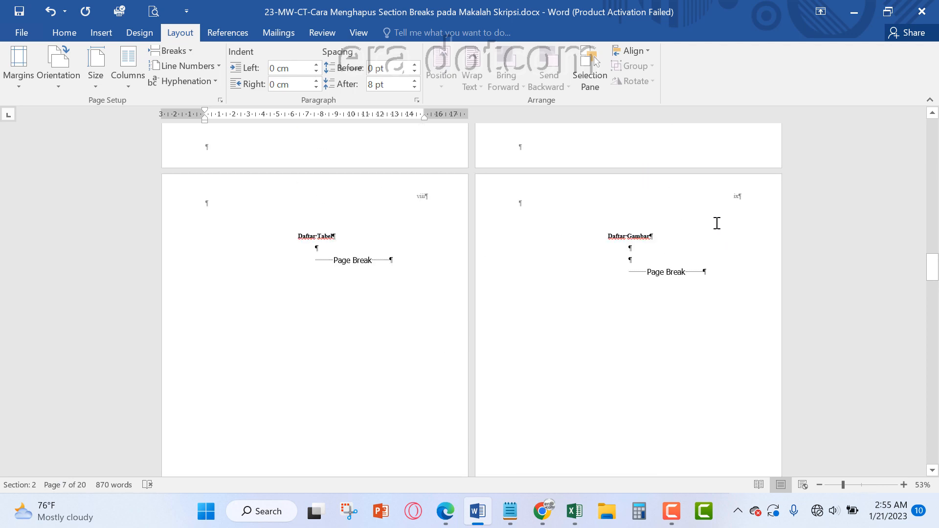
double_click(348, 205)
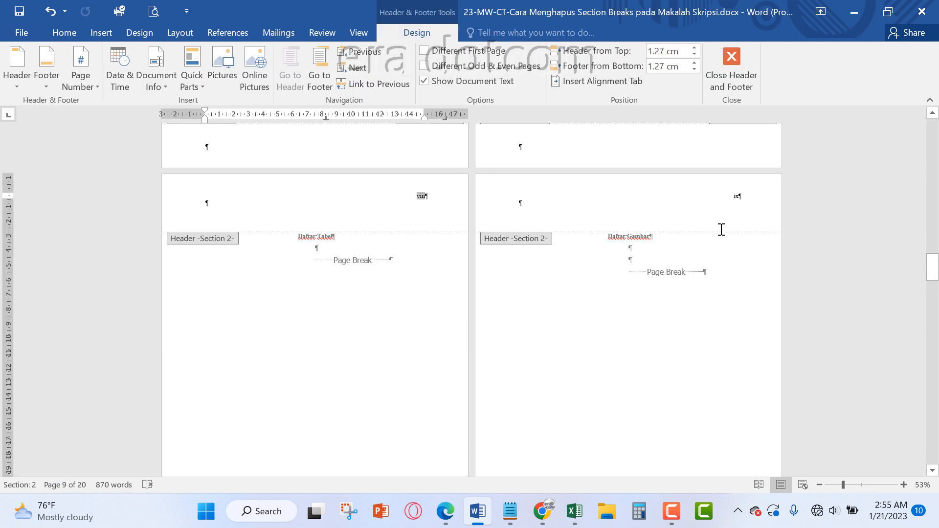
scroll(426, 413, "down", 5)
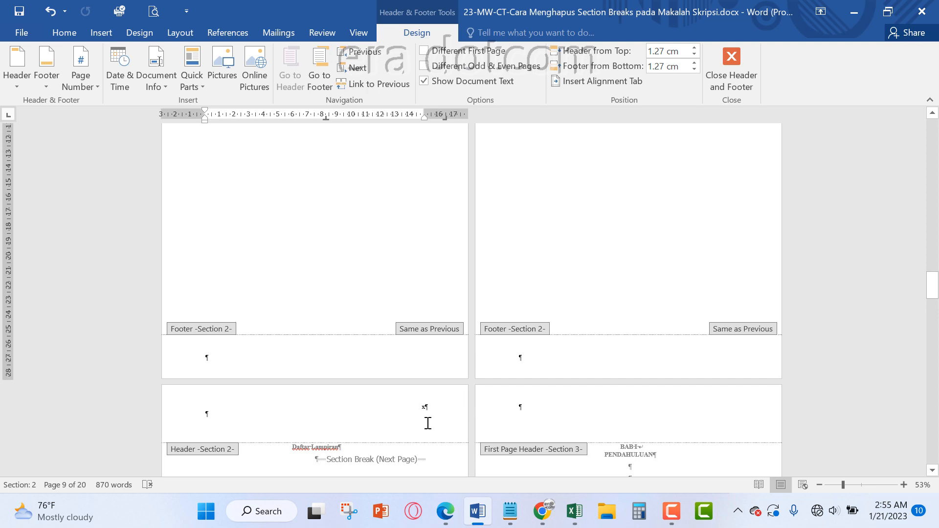
scroll(425, 422, "down", 1)
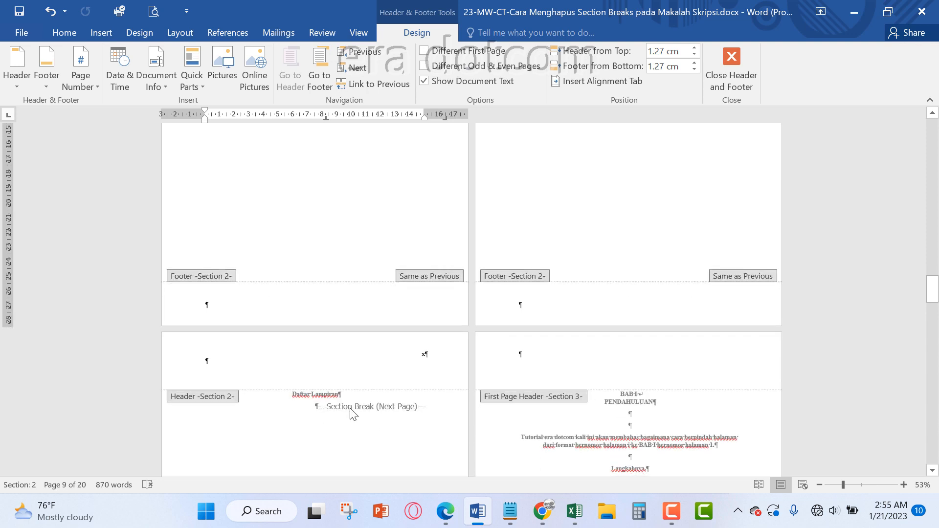